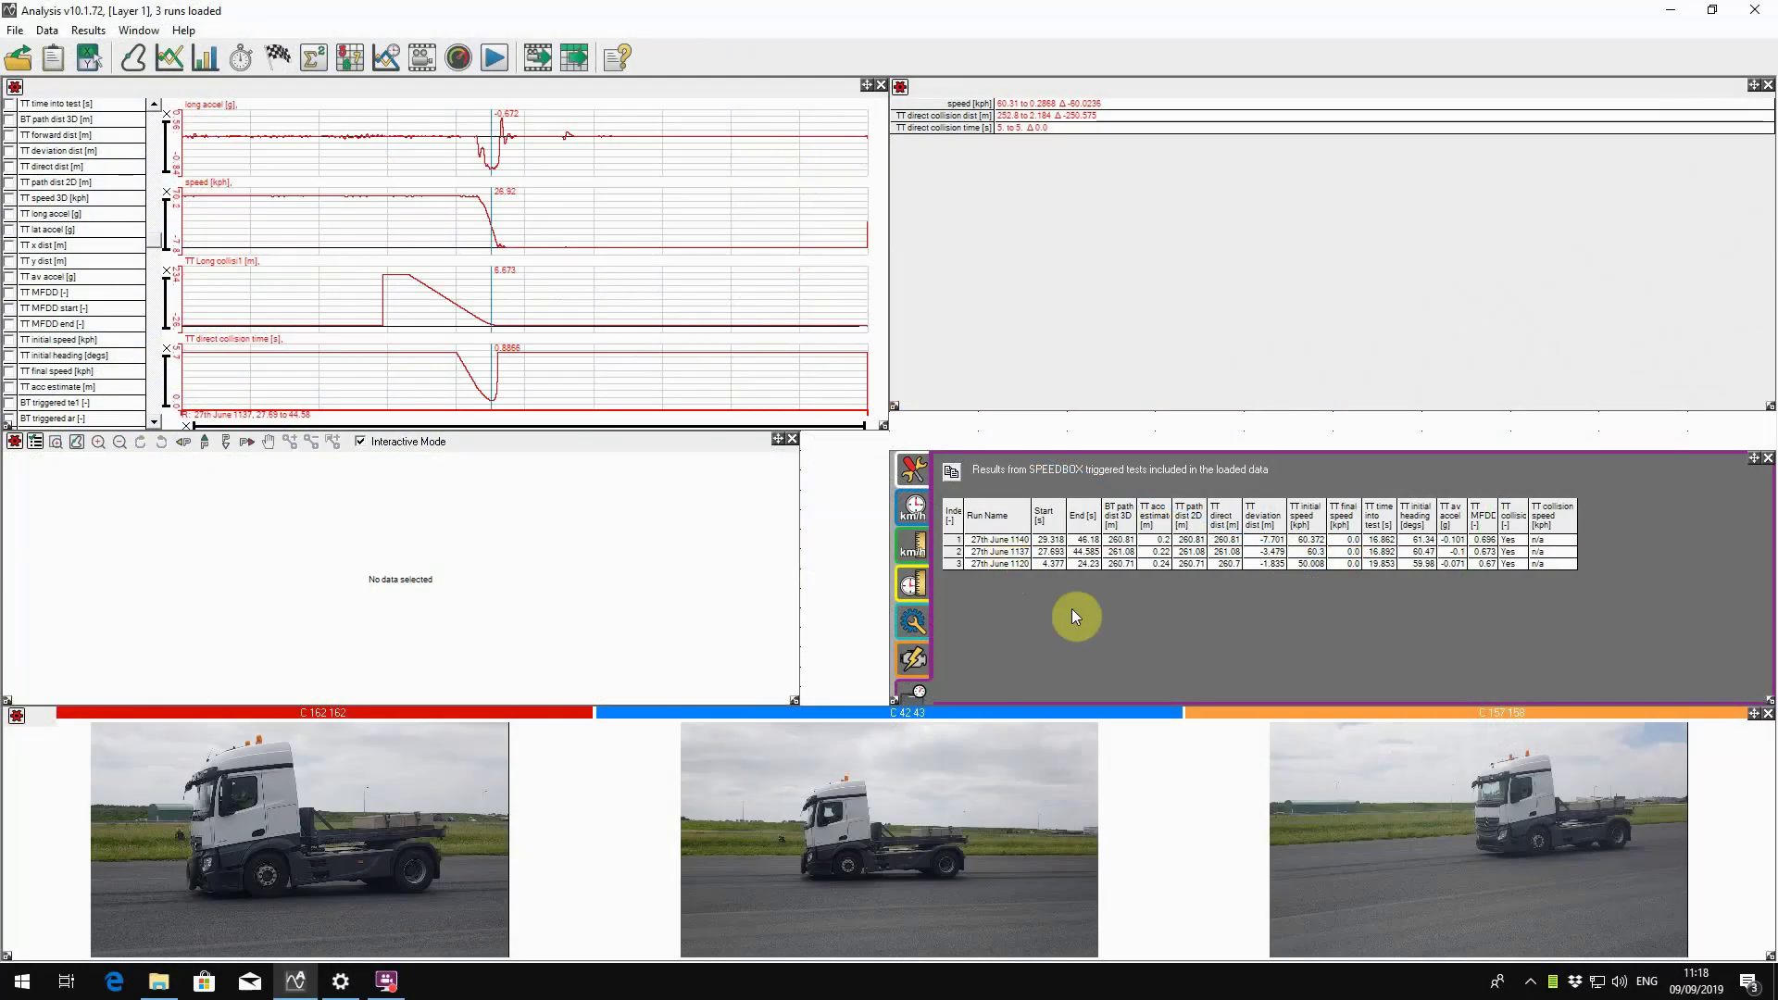
Step: Load the first and third truck runs into the graphs and map, and zoom to braking
double_click(999, 542)
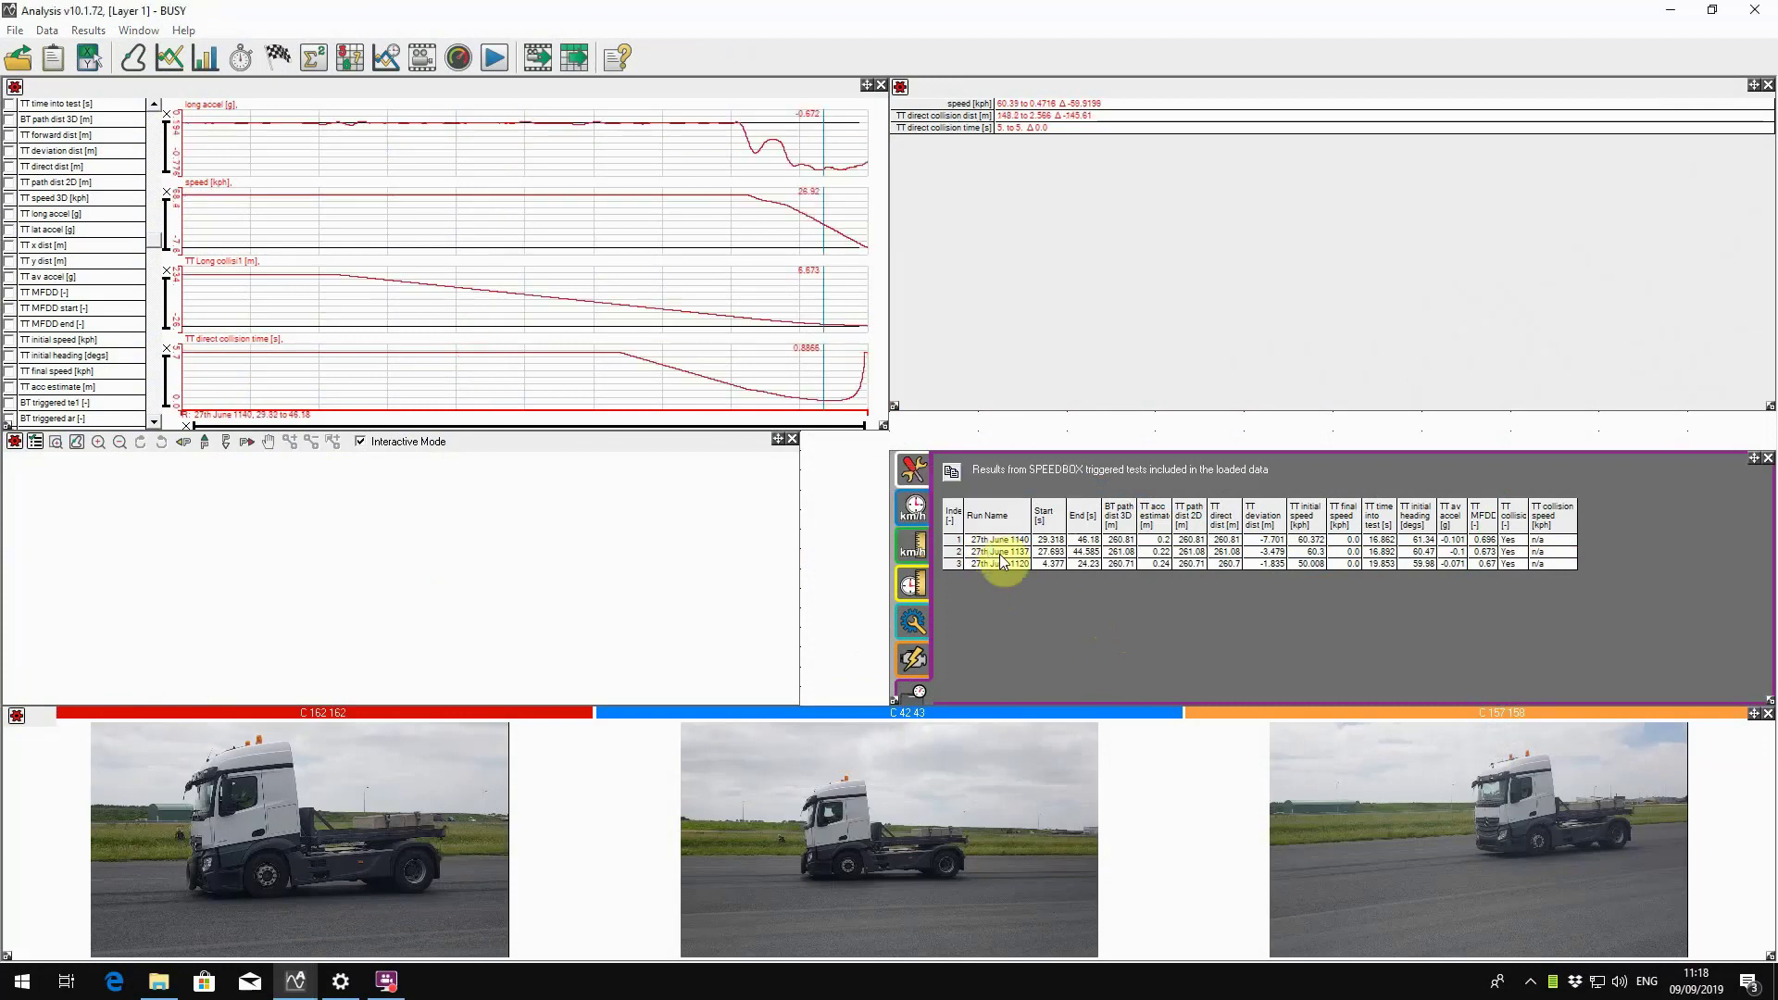
double_click(1001, 566)
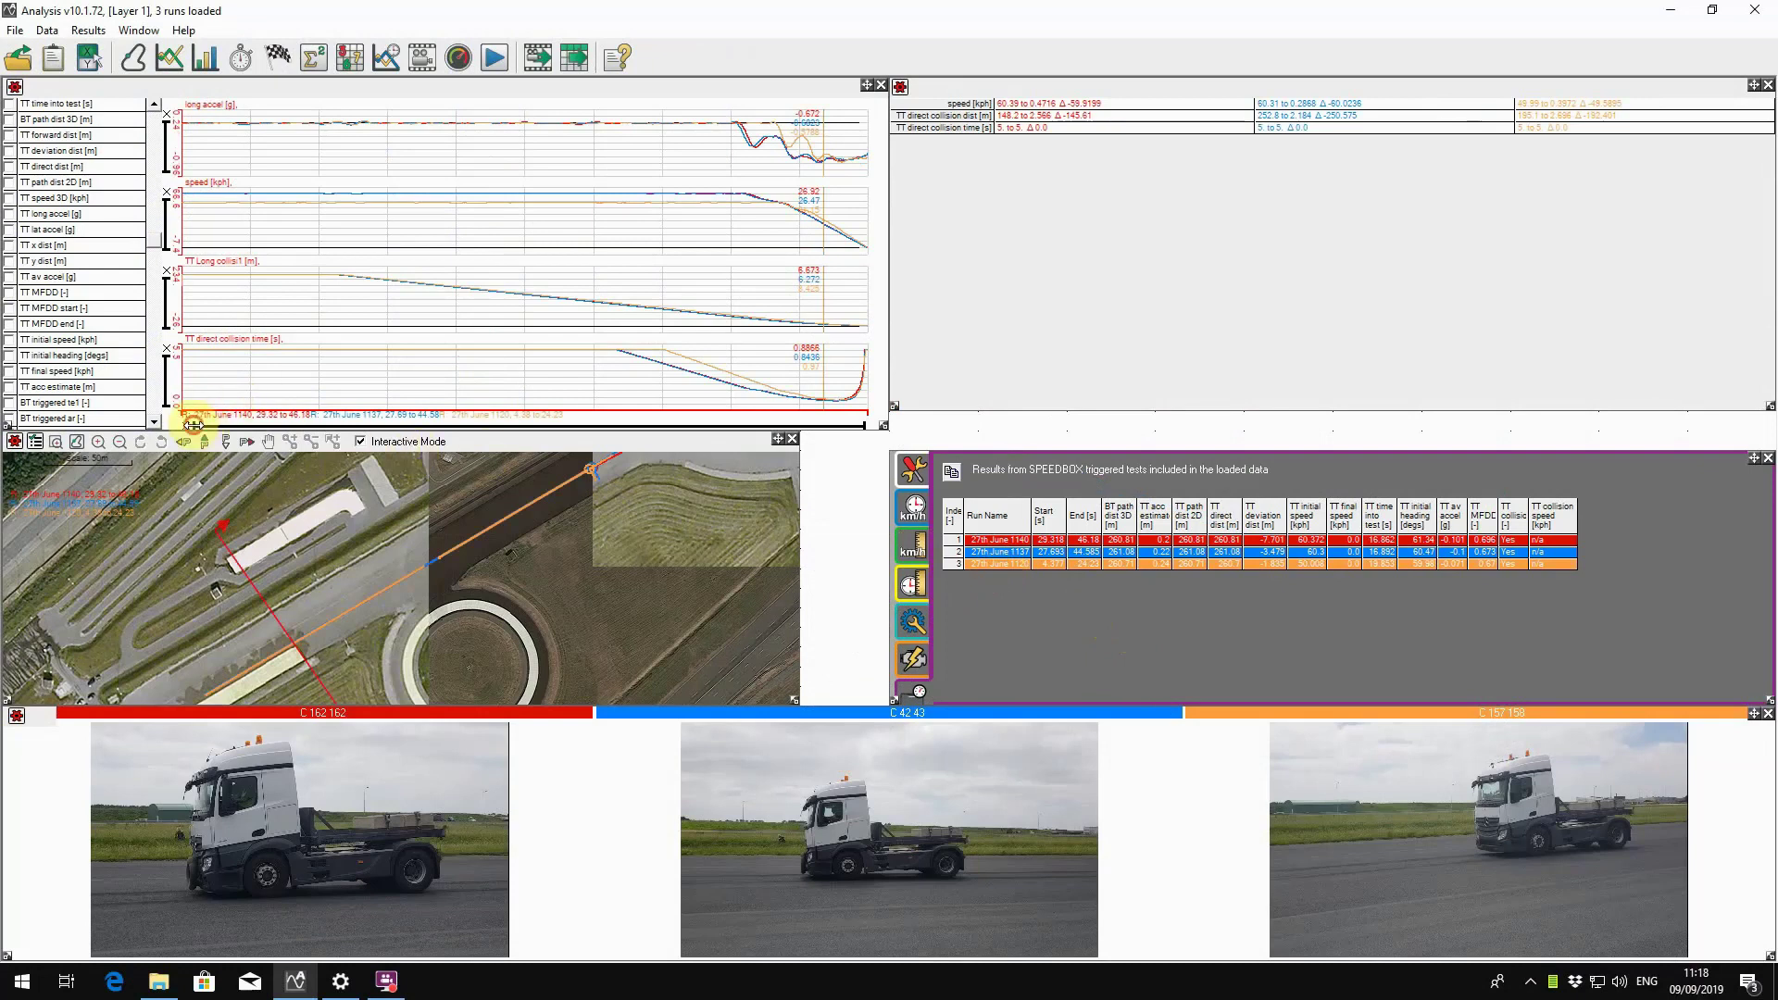
drag(192, 425, 643, 420)
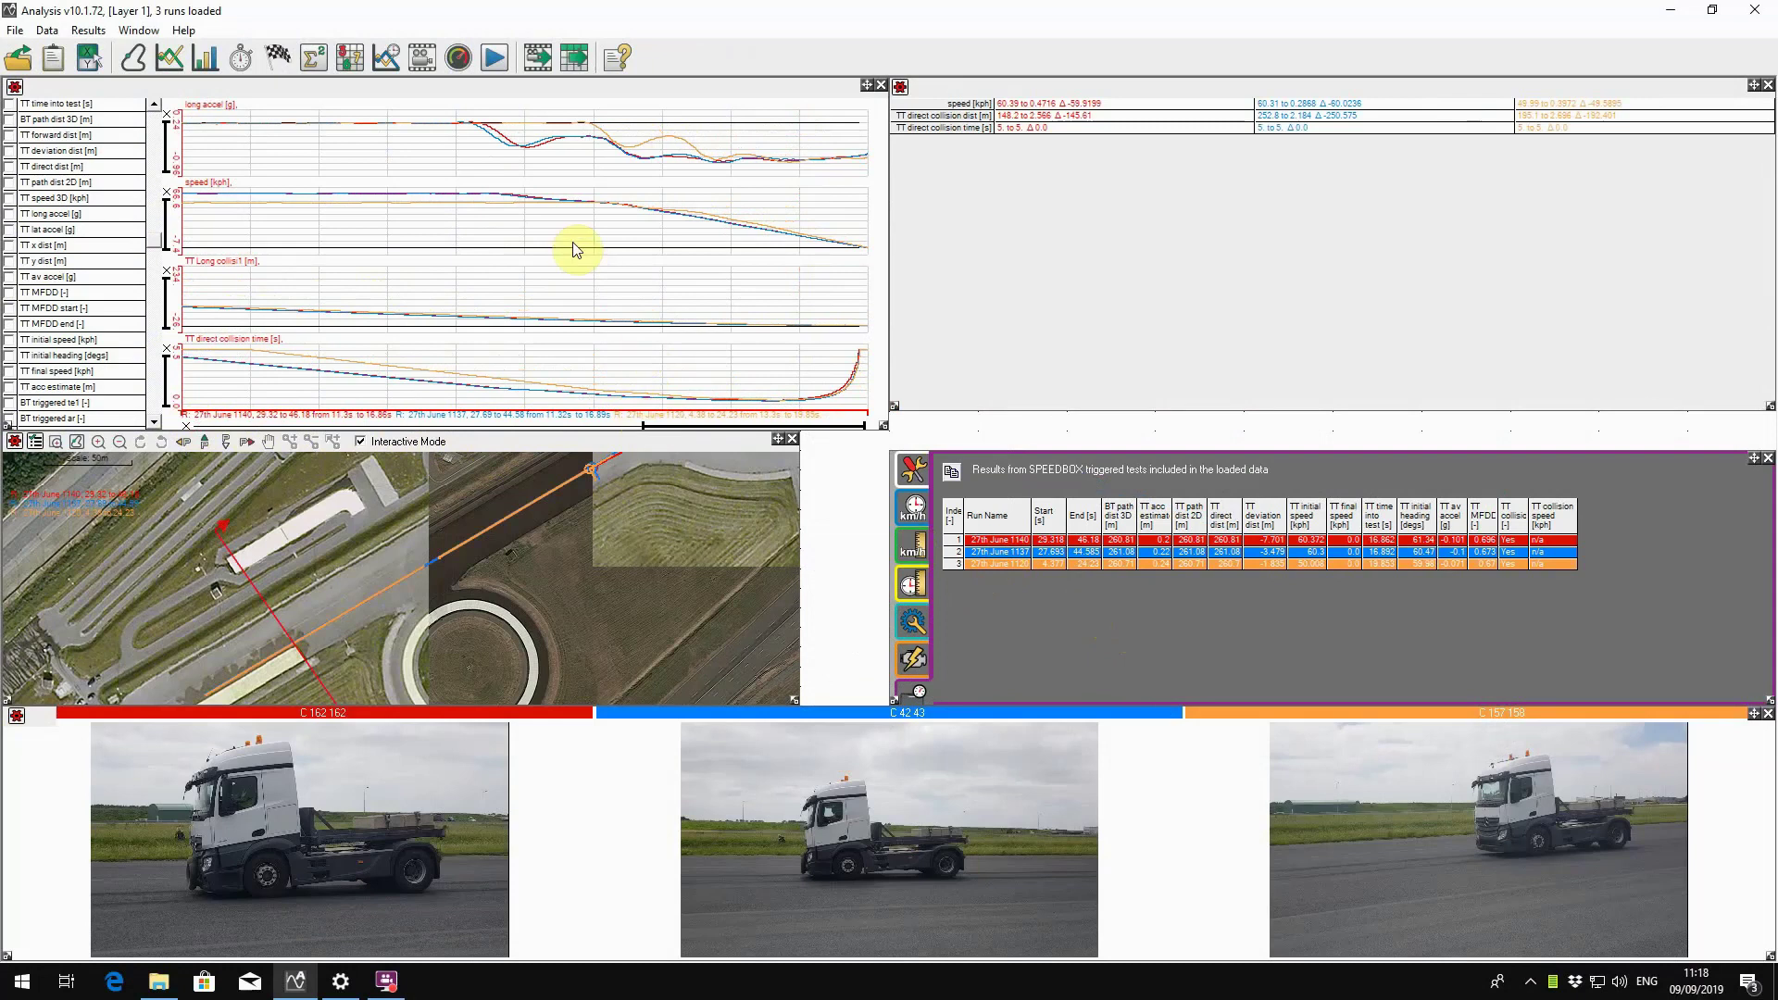
Step: Place a time cursor in the braking section to read values across all graphs
click(465, 227)
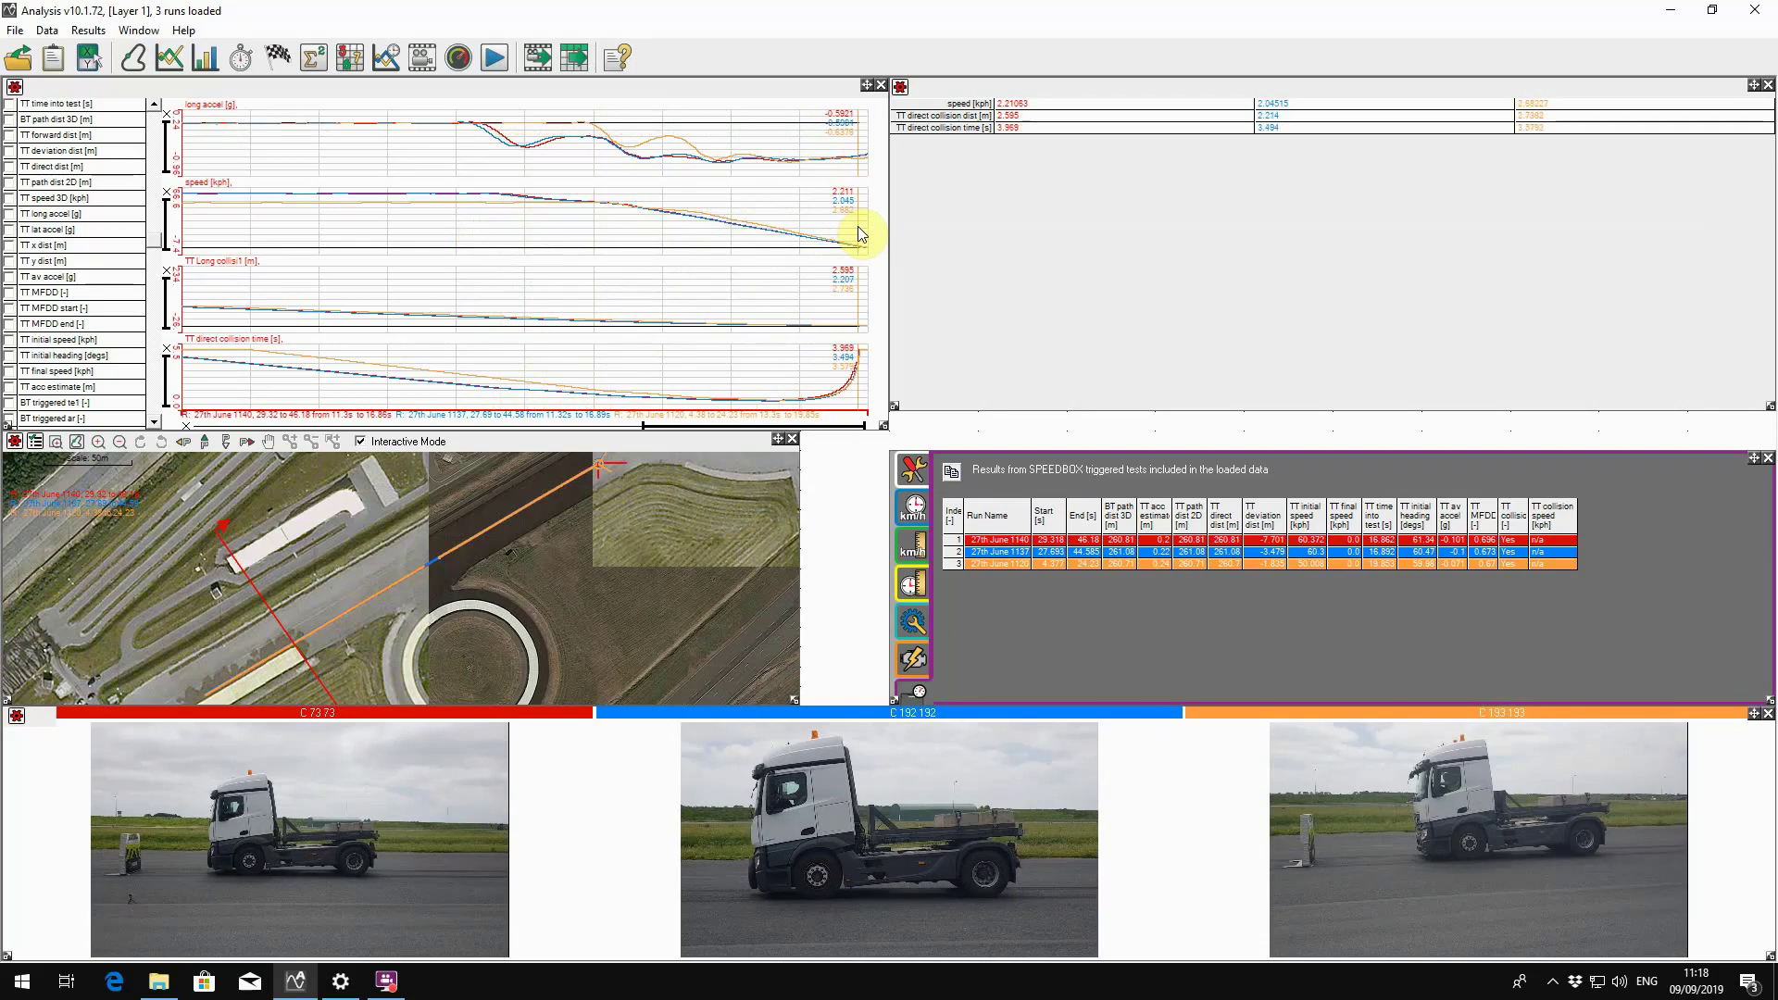
Step: Move the time cursor back to the lowest direct collision time, reading about 21 kph
drag(857, 233, 759, 247)
click(760, 241)
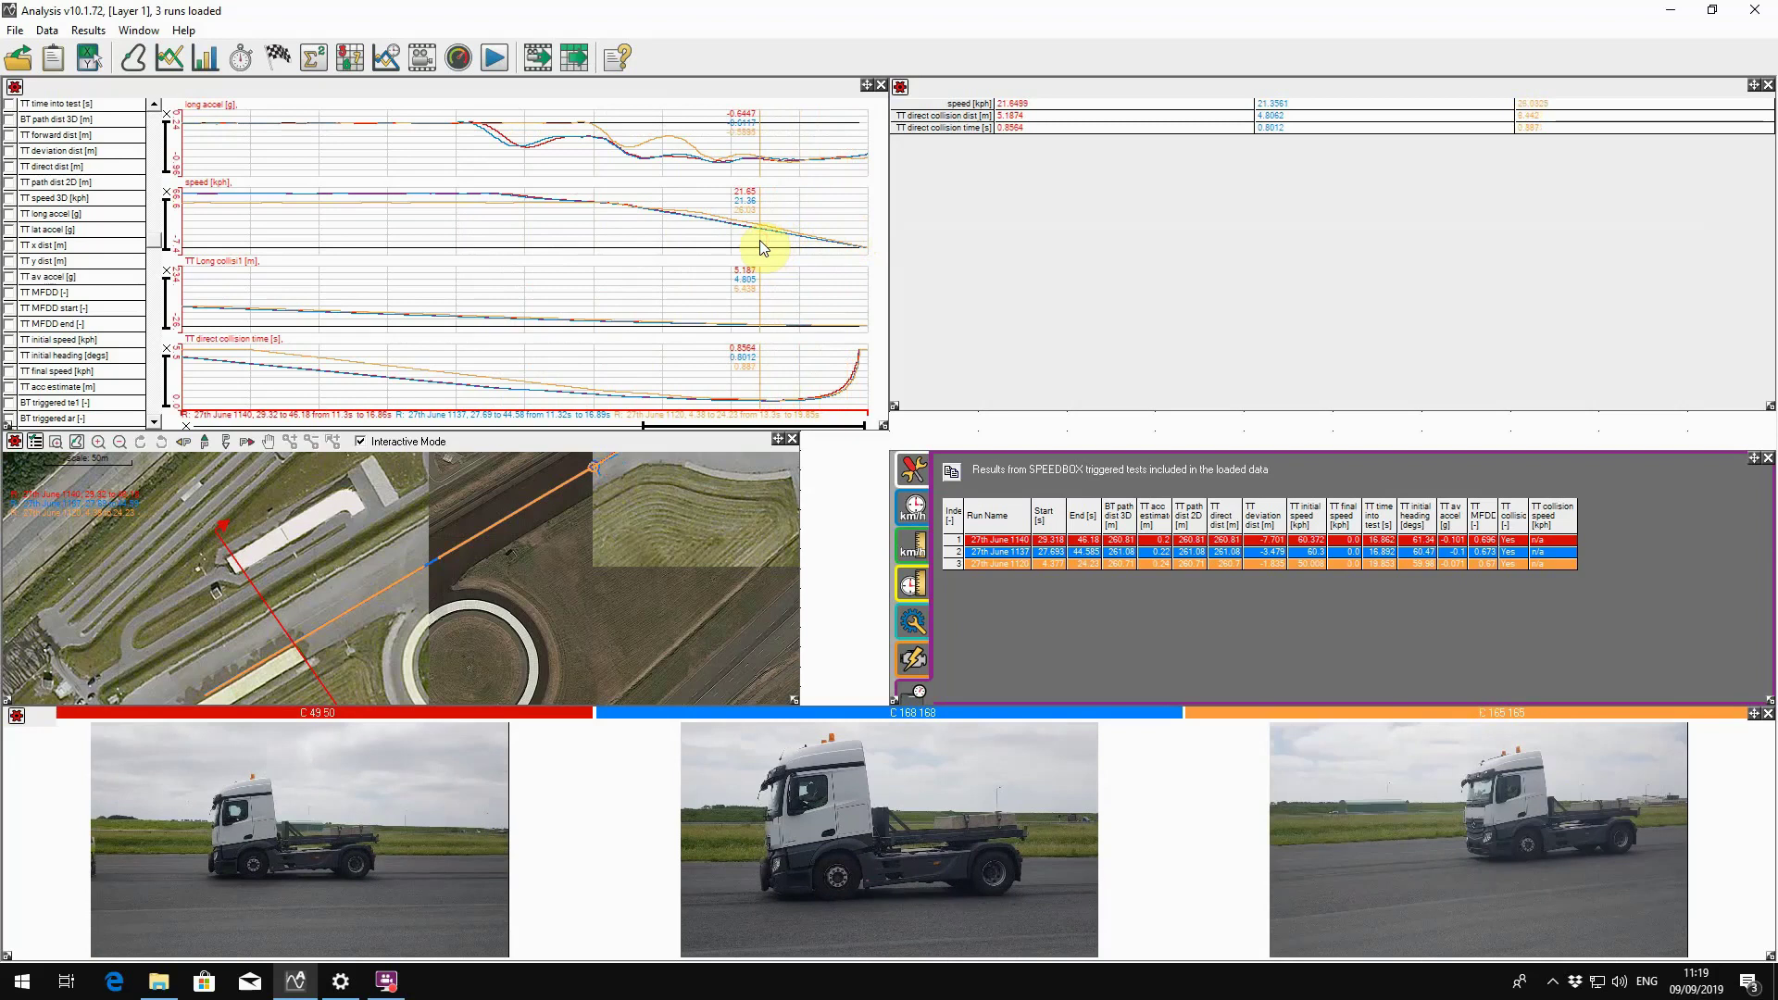